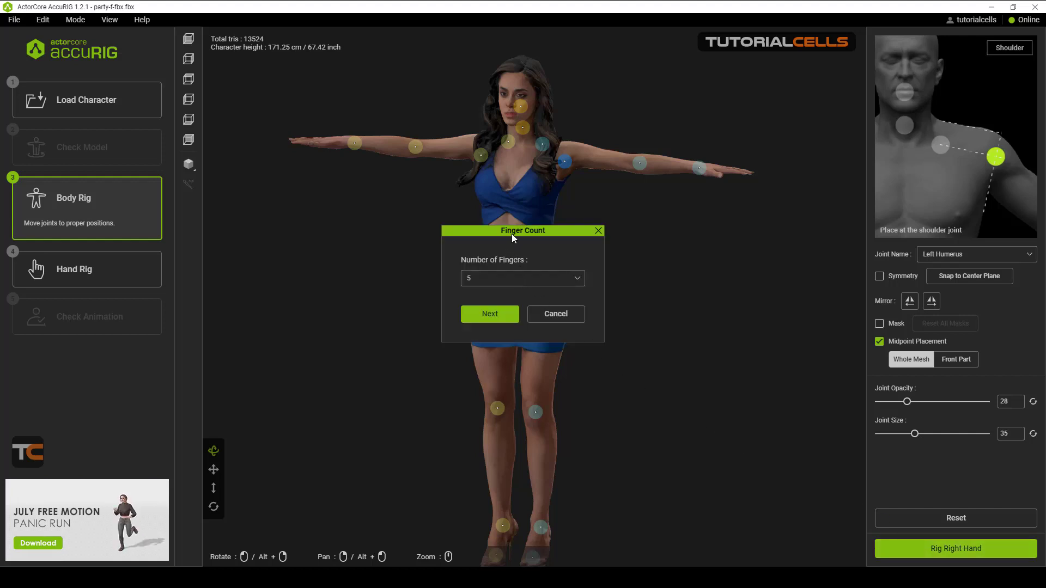
# - Check the finger count options against the hand reference photo, keep 5 fingers, and proceed to rigging the right hand
pyautogui.click(495, 280)
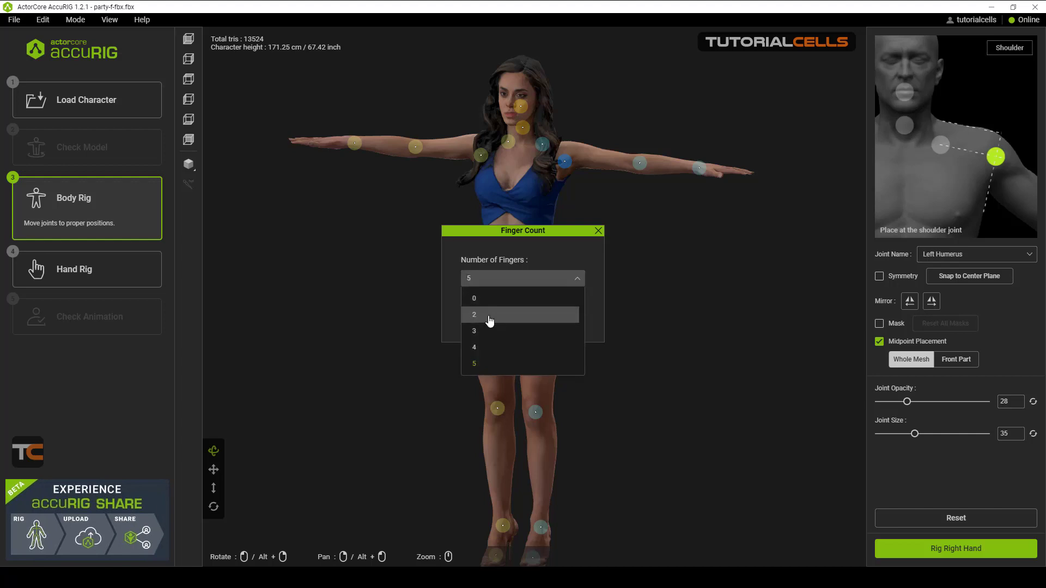
pyautogui.click(398, 308)
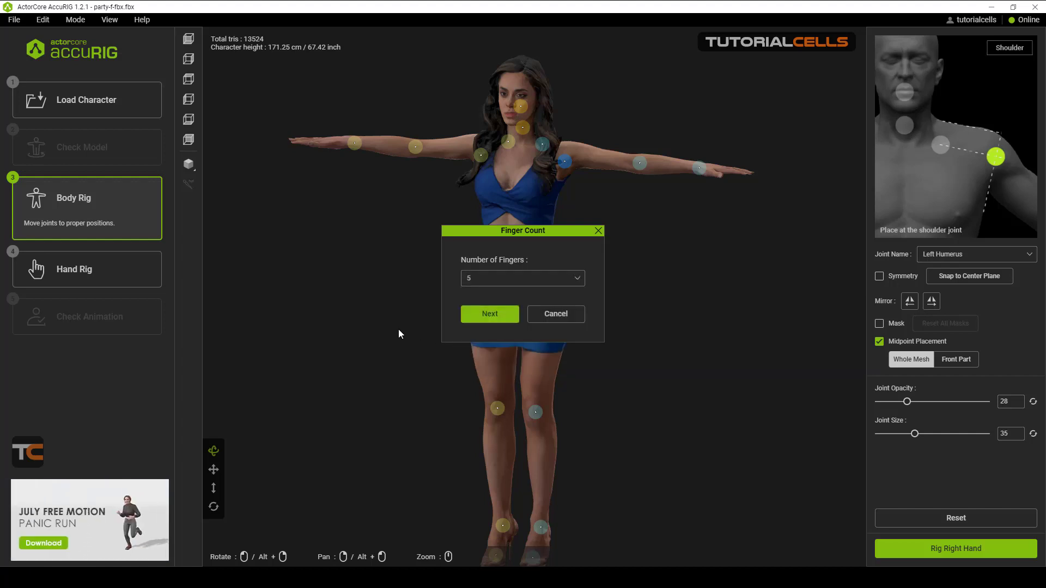
pyautogui.hotkey('alt', 'Tab')
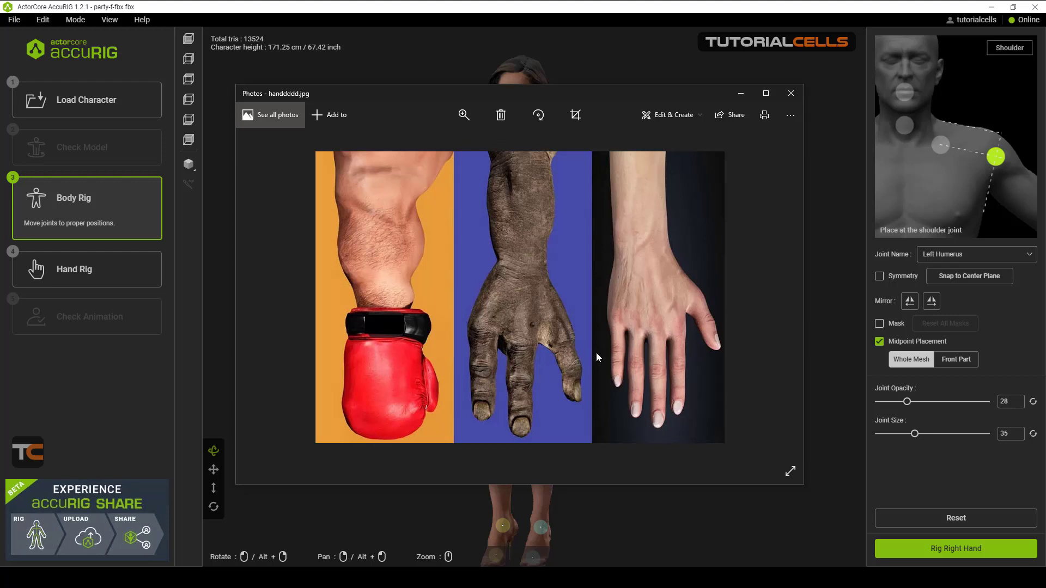
pyautogui.click(741, 95)
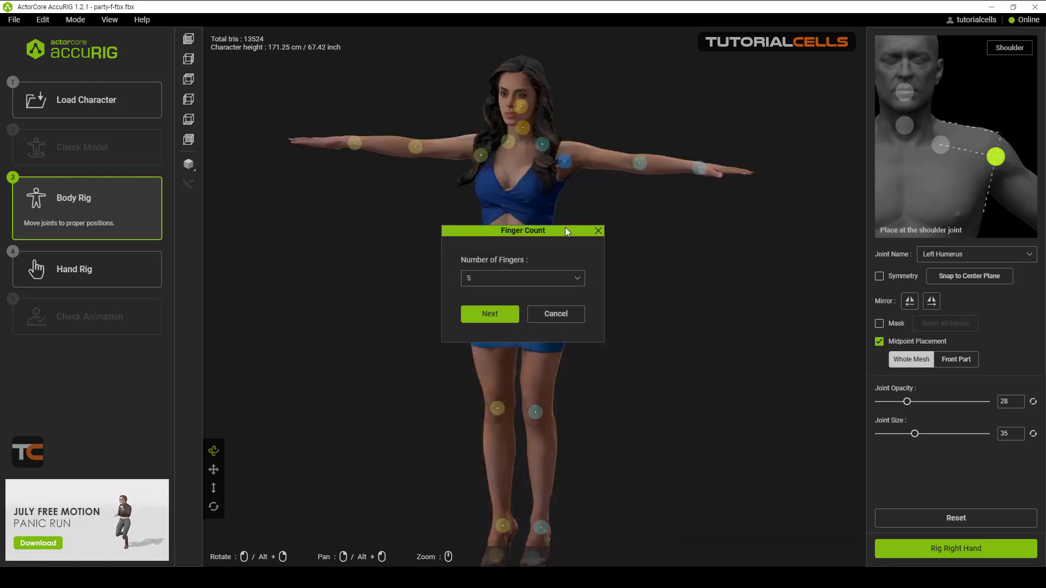
pyautogui.click(506, 319)
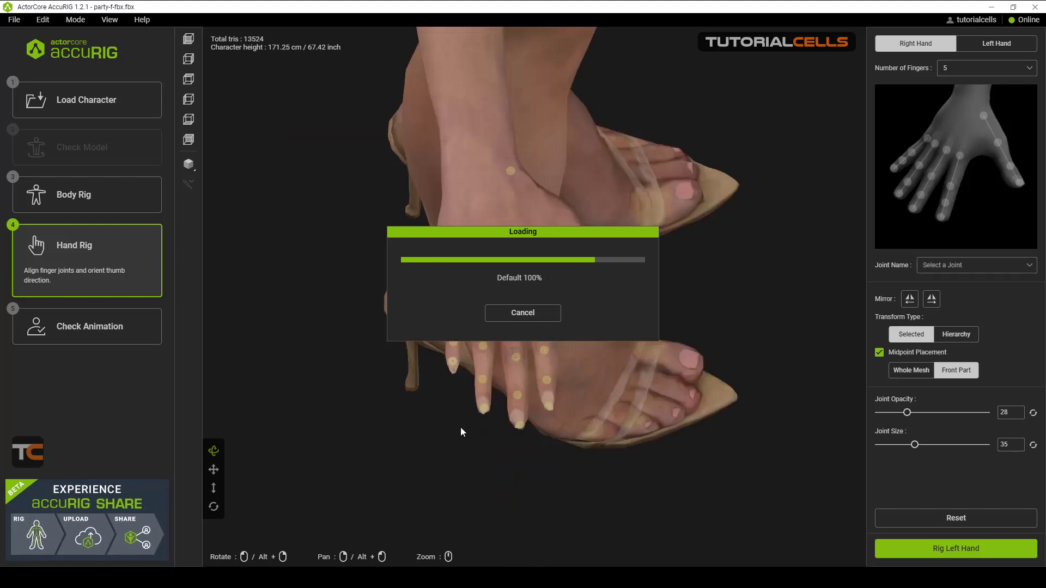
# - Rotate the direction cone of the right hand's Thumb Finger 3 joint to stand perpendicular to the thumbnail
pyautogui.moveTo(464, 426); pyautogui.dragTo(521, 334)
pyautogui.scroll(5, 521, 327)
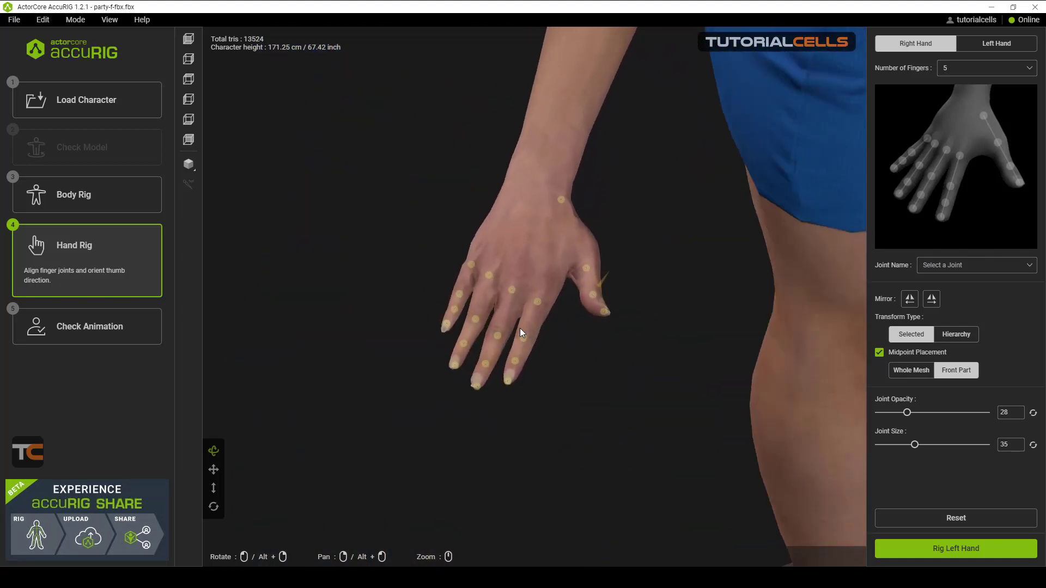
pyautogui.moveTo(549, 287)
pyautogui.mouseDown()
pyautogui.moveTo(523, 248)
pyautogui.moveTo(530, 227)
pyautogui.moveTo(554, 252)
pyautogui.moveTo(551, 273)
pyautogui.mouseUp()
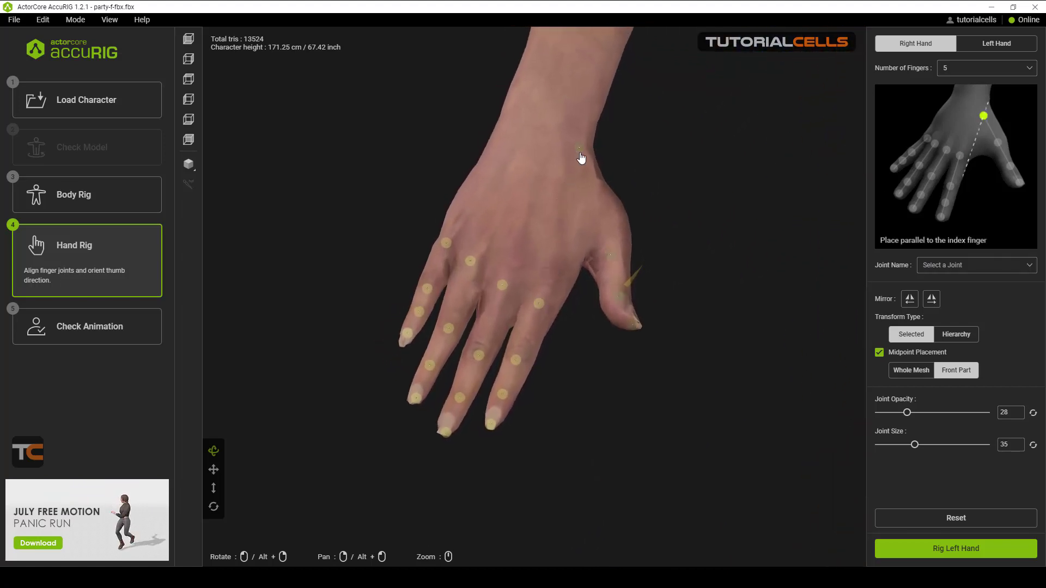
pyautogui.moveTo(652, 175); pyautogui.dragTo(616, 327)
pyautogui.scroll(1, 616, 327)
pyautogui.click(618, 327)
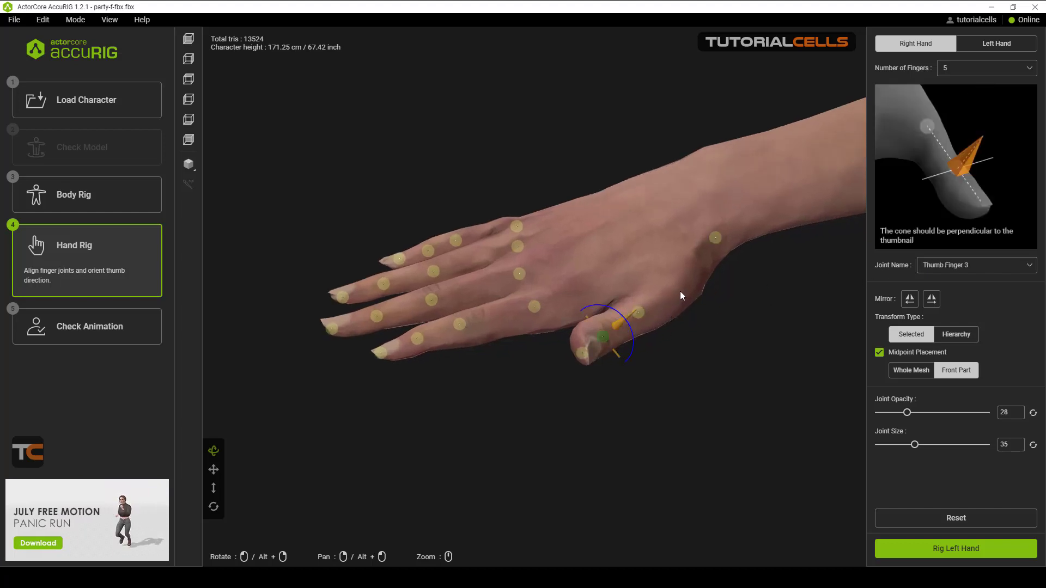
pyautogui.moveTo(603, 305); pyautogui.dragTo(628, 304)
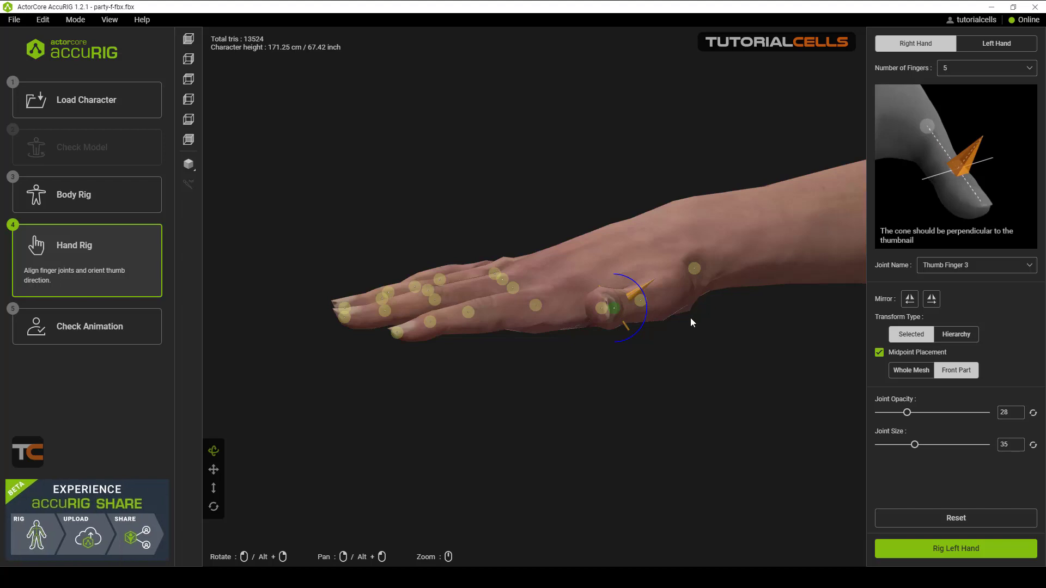
pyautogui.moveTo(643, 320); pyautogui.dragTo(593, 410)
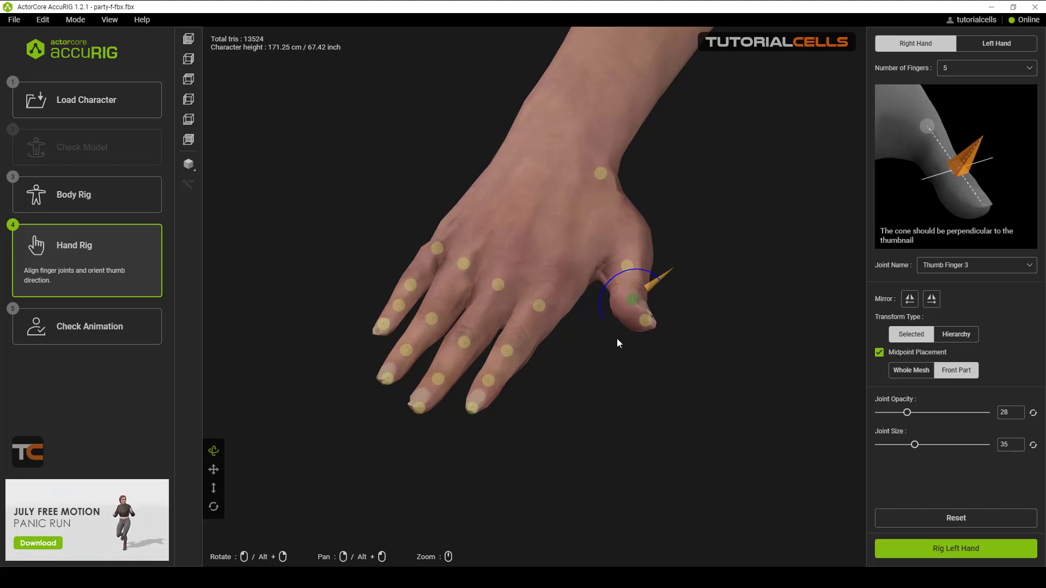
# - Set the transform type to Hierarchy and shift the right hand's whole index finger joint chain slightly from Index Finger 1
pyautogui.moveTo(617, 344); pyautogui.dragTo(708, 381, button='right')
pyautogui.moveTo(626, 385); pyautogui.dragTo(570, 369, button='right')
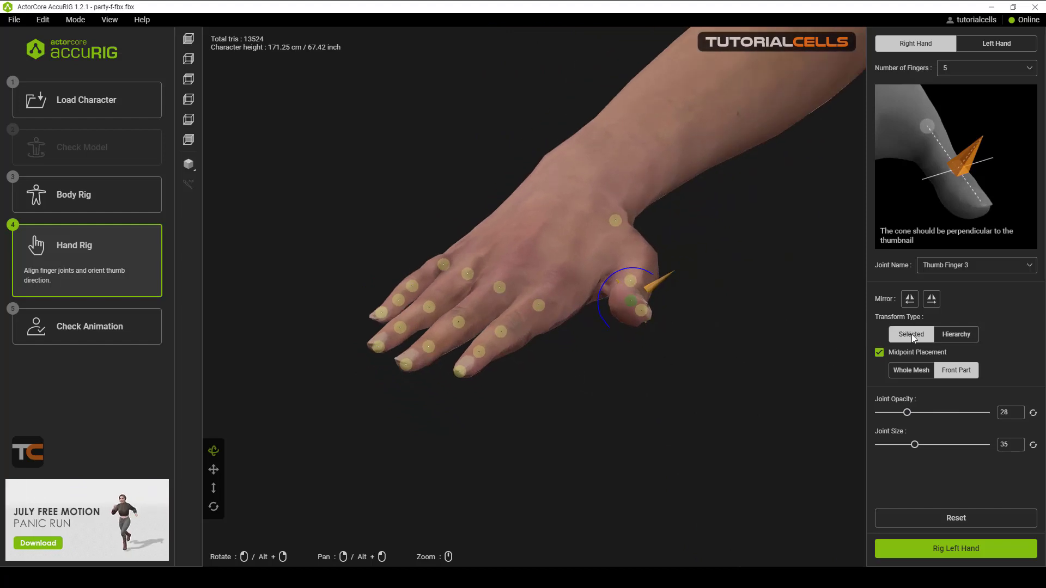
pyautogui.moveTo(544, 357); pyautogui.dragTo(544, 313, button='right')
pyautogui.click(545, 309)
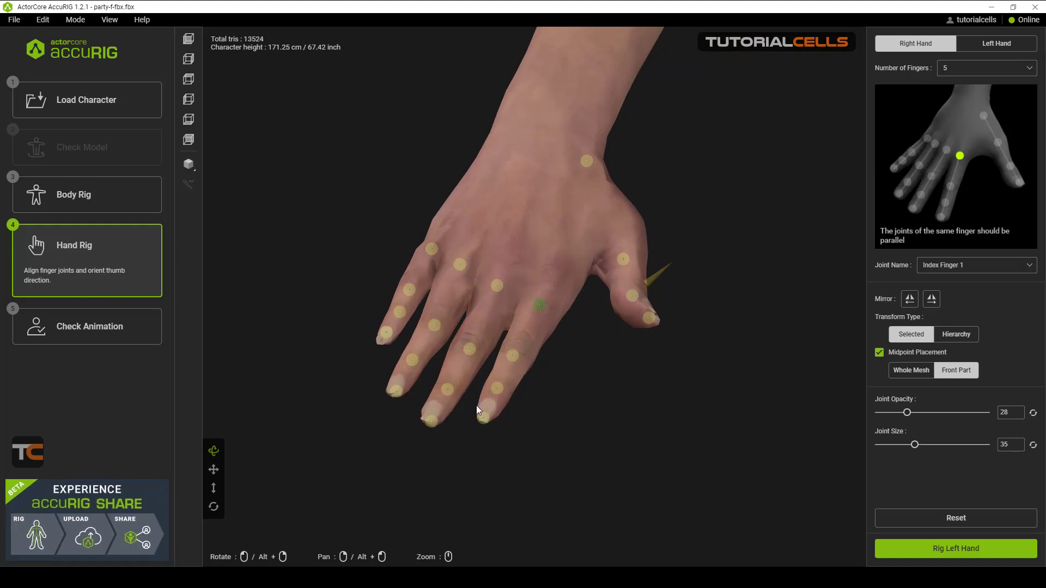
pyautogui.click(947, 337)
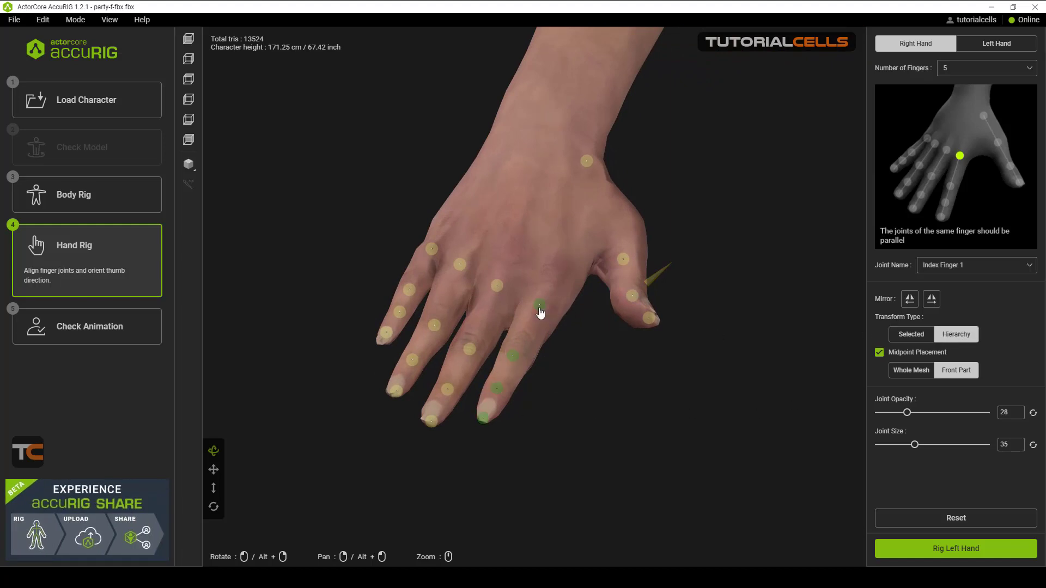
pyautogui.moveTo(551, 306); pyautogui.dragTo(540, 303)
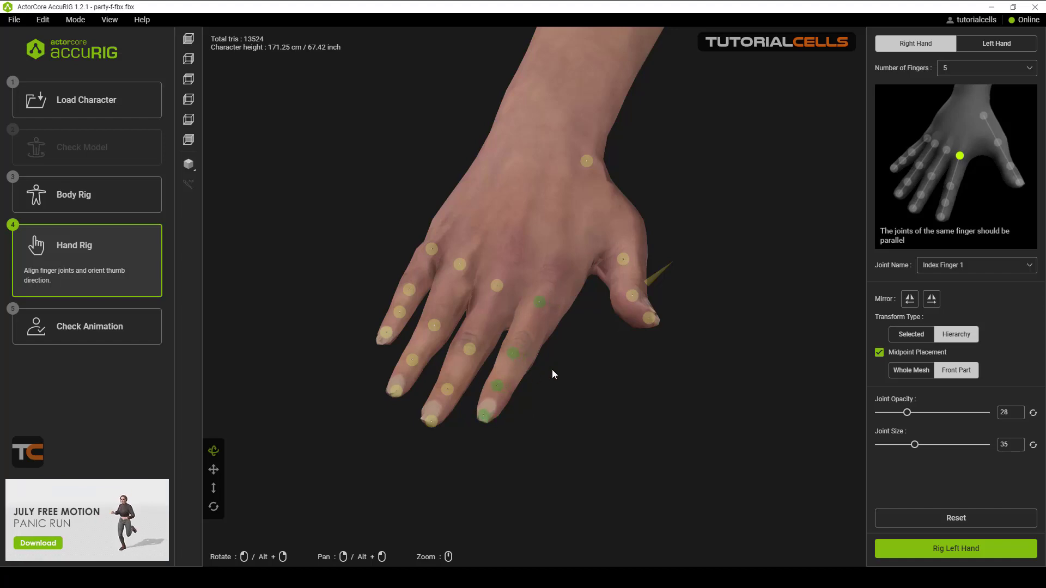
pyautogui.moveTo(553, 373); pyautogui.dragTo(561, 341)
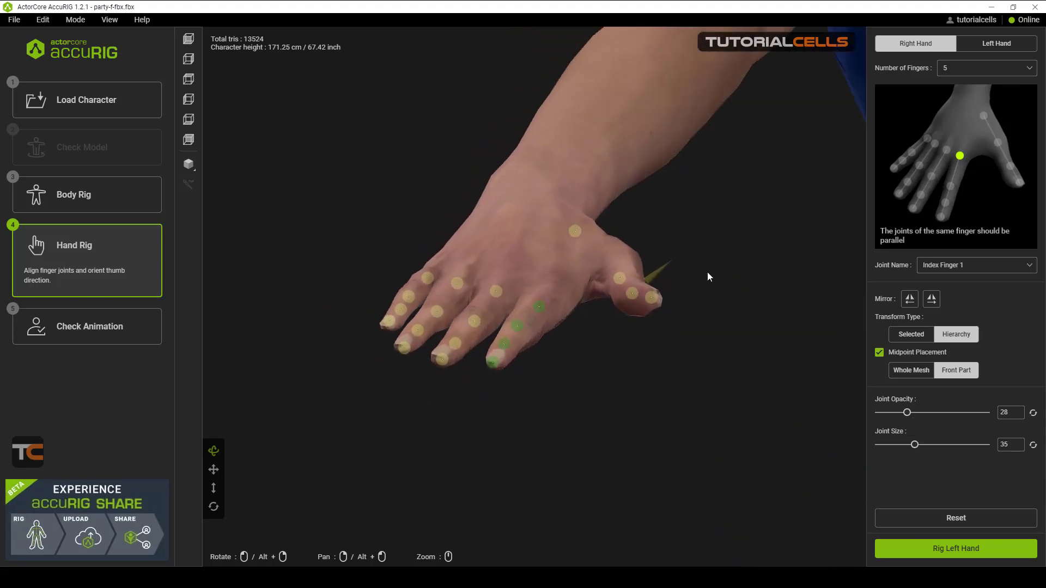
pyautogui.moveTo(707, 272); pyautogui.dragTo(734, 300)
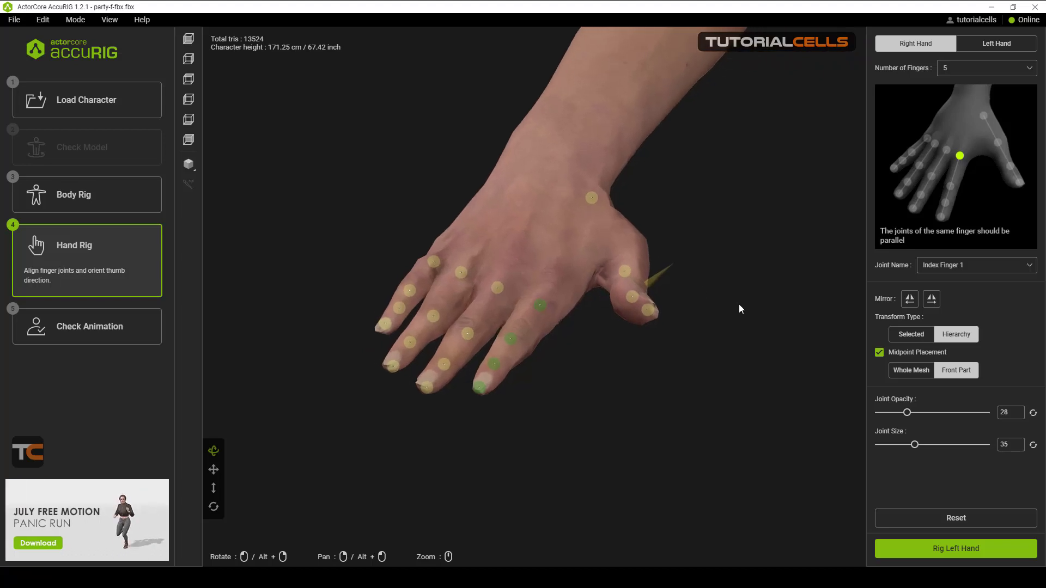
# - Mirror the right hand's finger joints onto the left hand and proceed to rigging the left hand
pyautogui.click(932, 301)
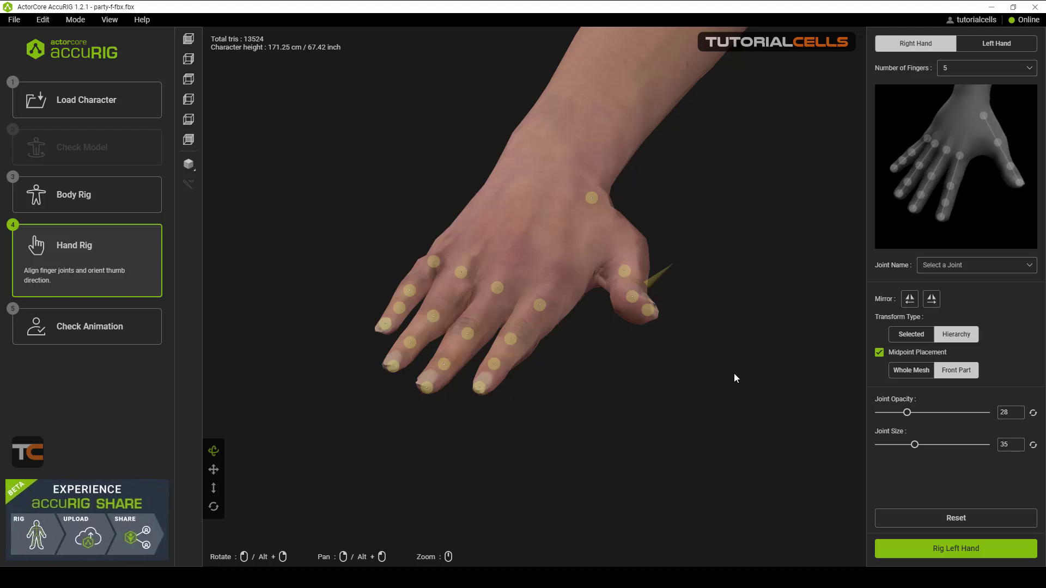
pyautogui.click(917, 551)
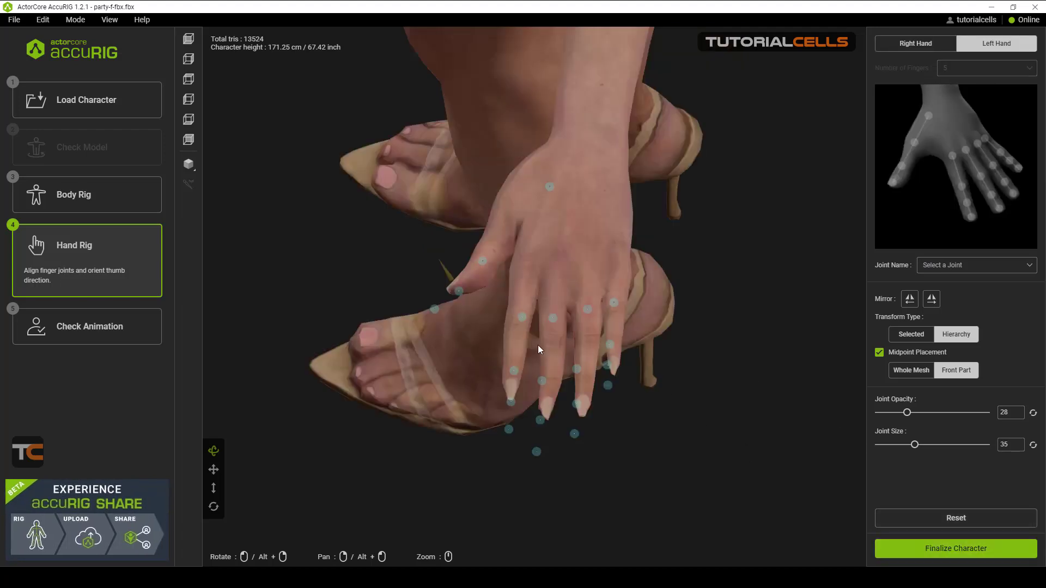
pyautogui.moveTo(534, 340); pyautogui.dragTo(633, 350)
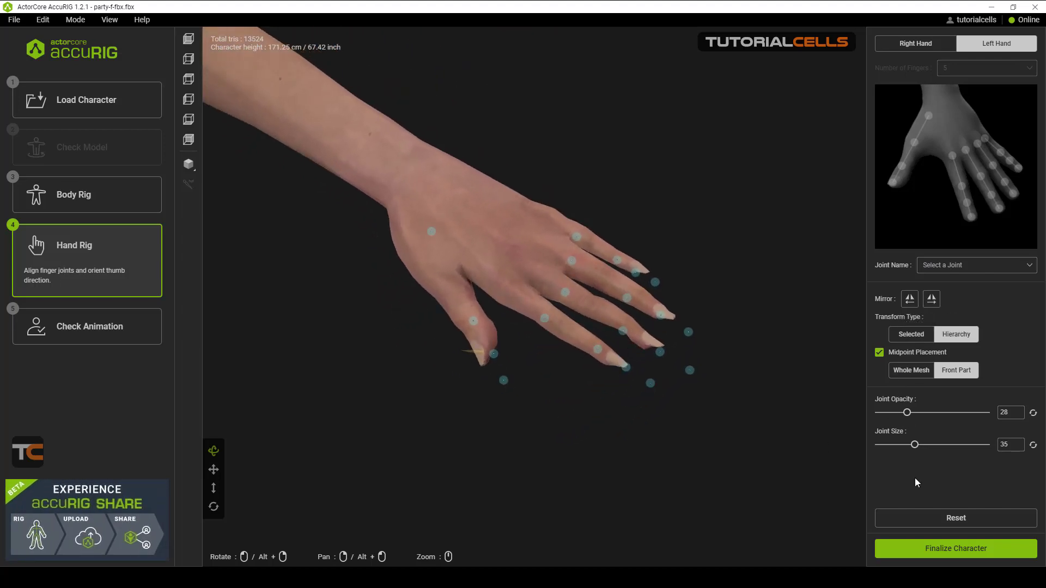
# - Reset the left hand's finger joints to their default placement
pyautogui.click(918, 518)
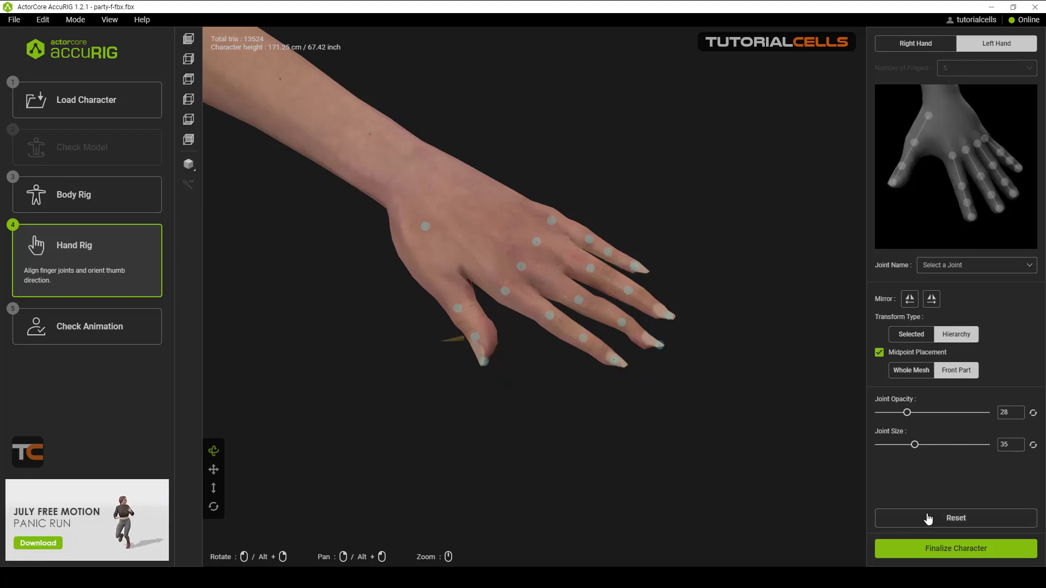
pyautogui.moveTo(665, 238); pyautogui.dragTo(637, 240)
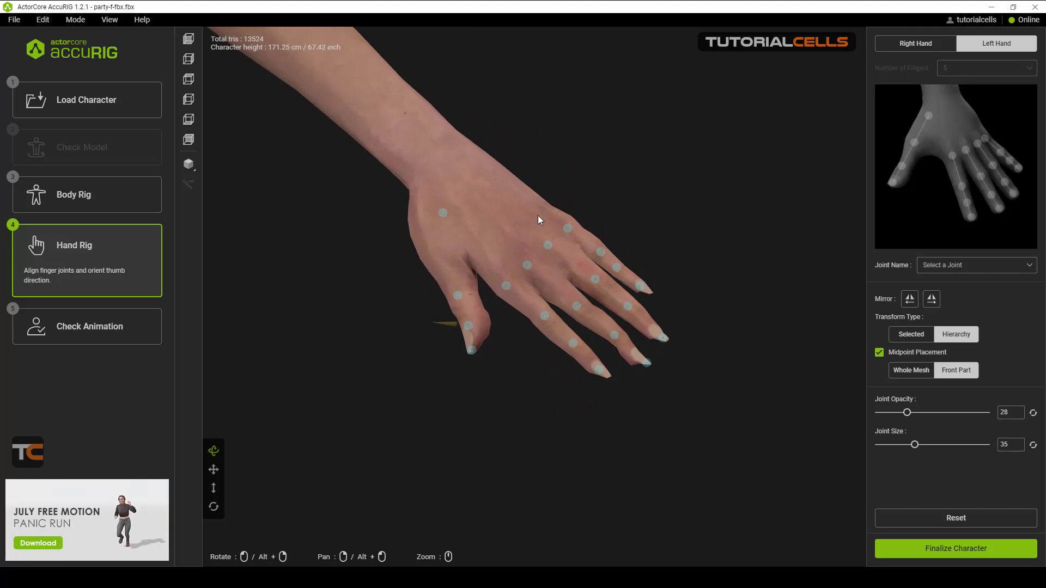
# - Examine the left hand's joint placement and the direction of the Thumb Finger 3 cone from several angles and distances
pyautogui.moveTo(538, 214); pyautogui.dragTo(576, 136)
pyautogui.scroll(3, 453, 324)
pyautogui.click(423, 326)
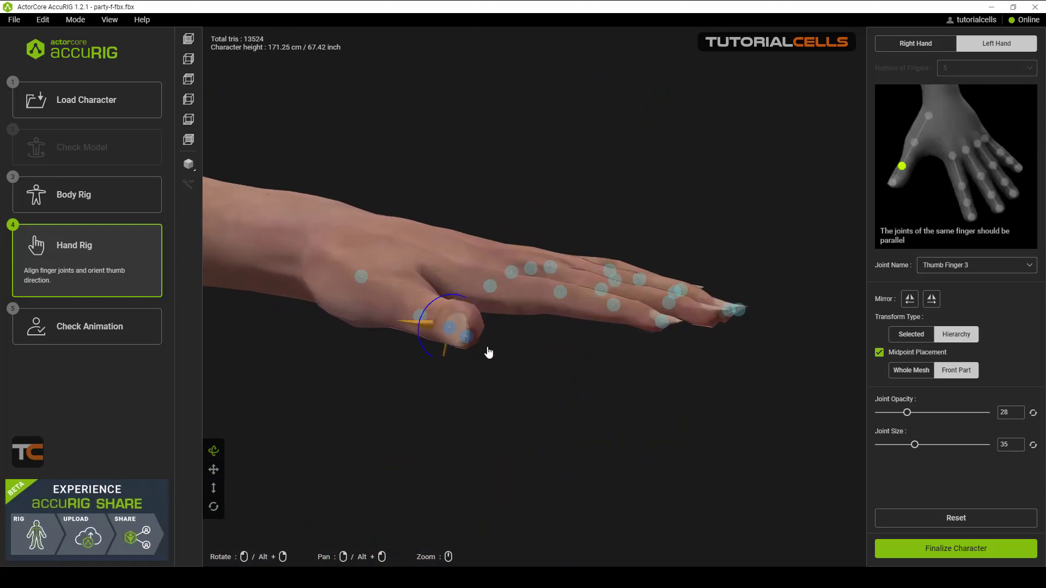
pyautogui.moveTo(488, 352); pyautogui.dragTo(534, 409, button='right')
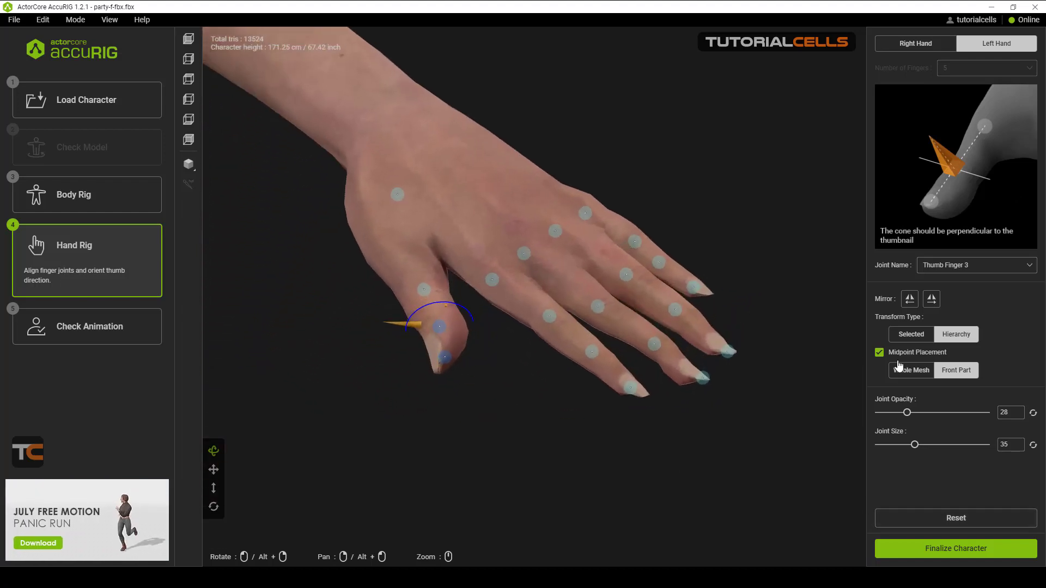
pyautogui.scroll(-5, 597, 328)
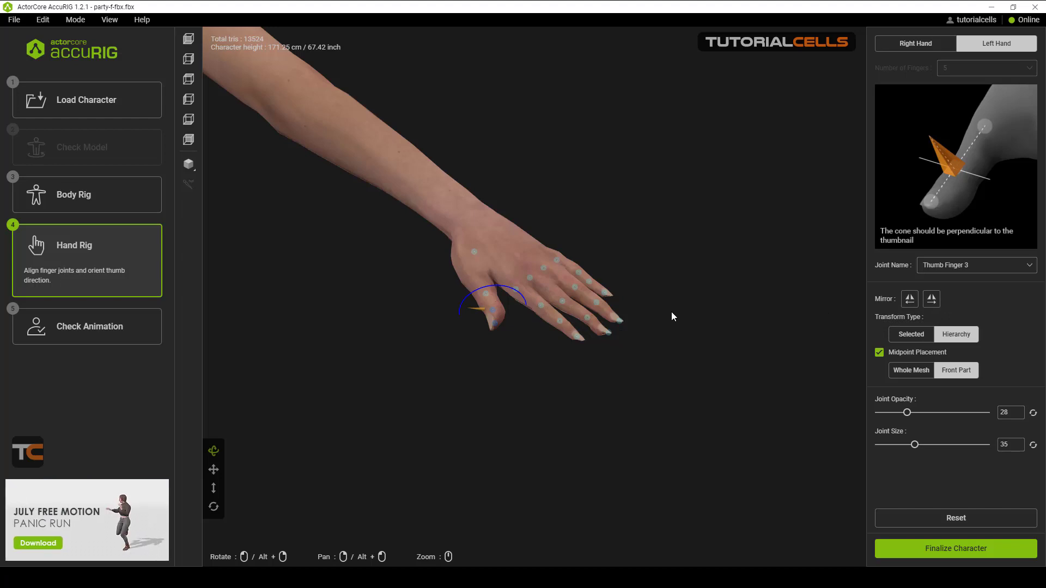
pyautogui.scroll(-8, 654, 312)
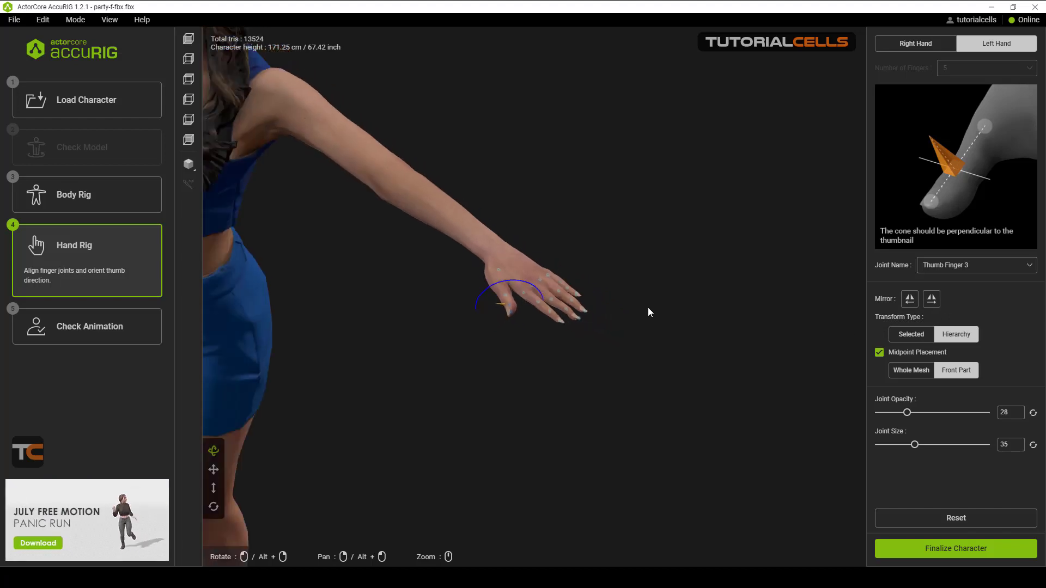
pyautogui.moveTo(566, 285); pyautogui.dragTo(484, 276)
pyautogui.click(577, 227)
pyautogui.moveTo(577, 227); pyautogui.dragTo(513, 363)
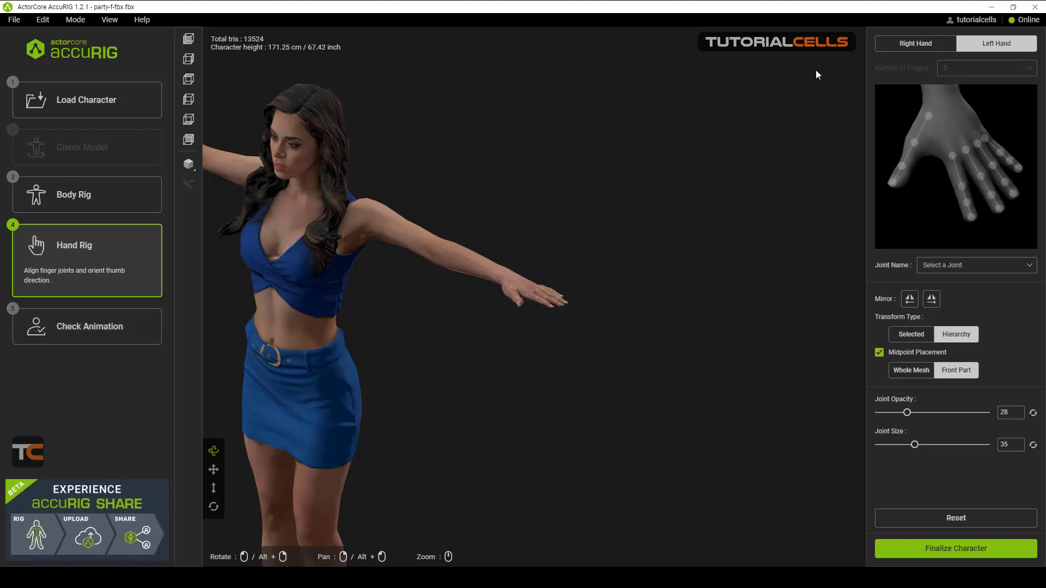
pyautogui.scroll(5, 609, 315)
pyautogui.moveTo(632, 297); pyautogui.dragTo(656, 328)
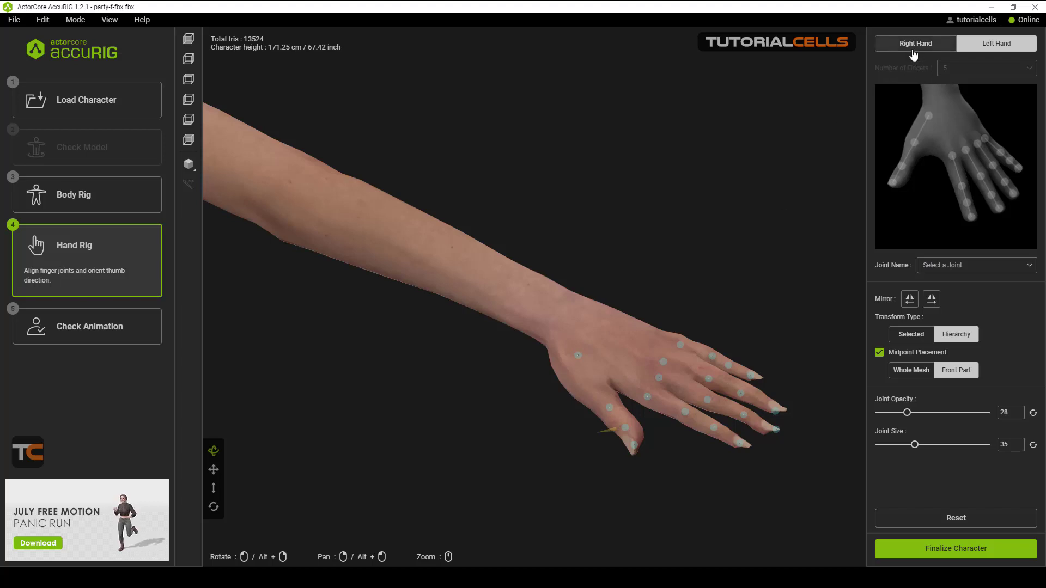
# - Compare the right and left hand rigs, return to the right hand, and review its available finger counts and joint placement
pyautogui.click(894, 47)
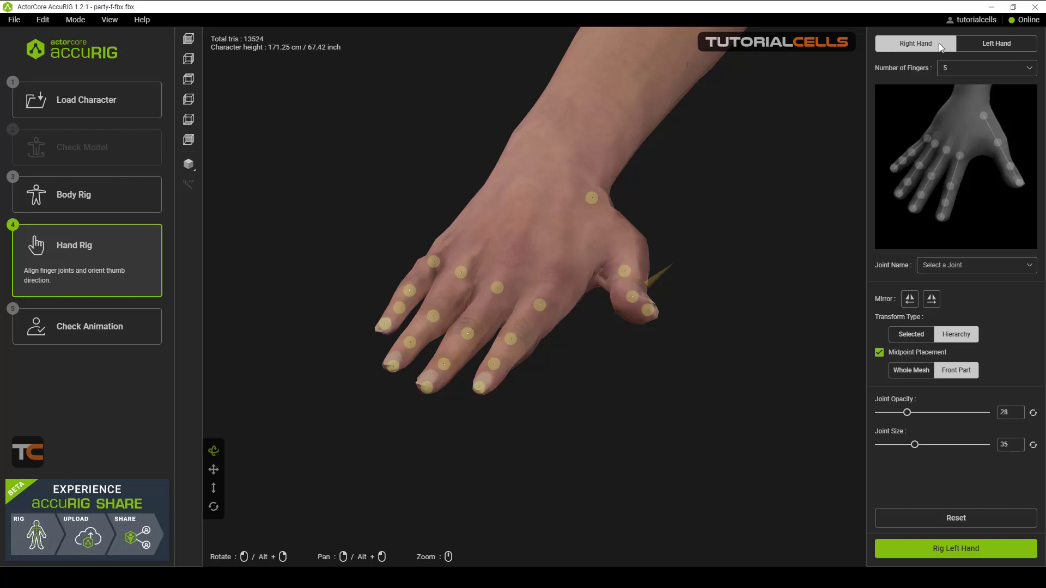
pyautogui.click(972, 44)
pyautogui.click(919, 48)
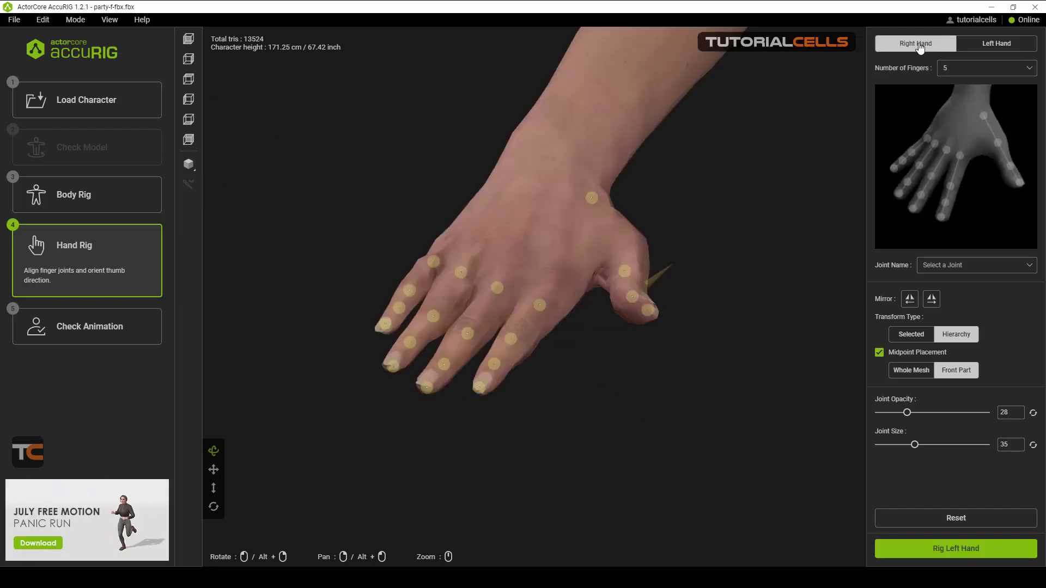
pyautogui.click(964, 44)
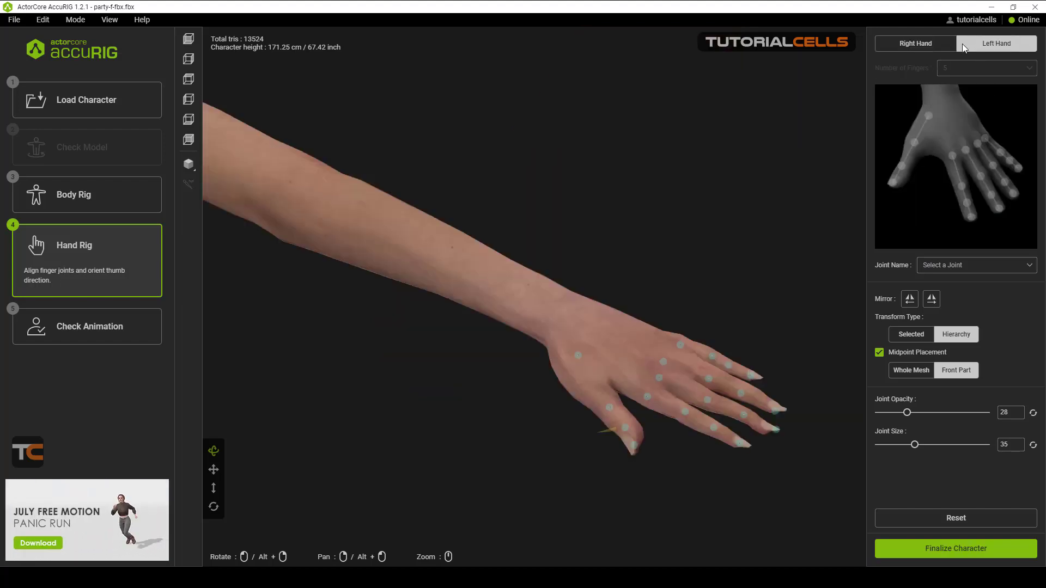
pyautogui.click(935, 45)
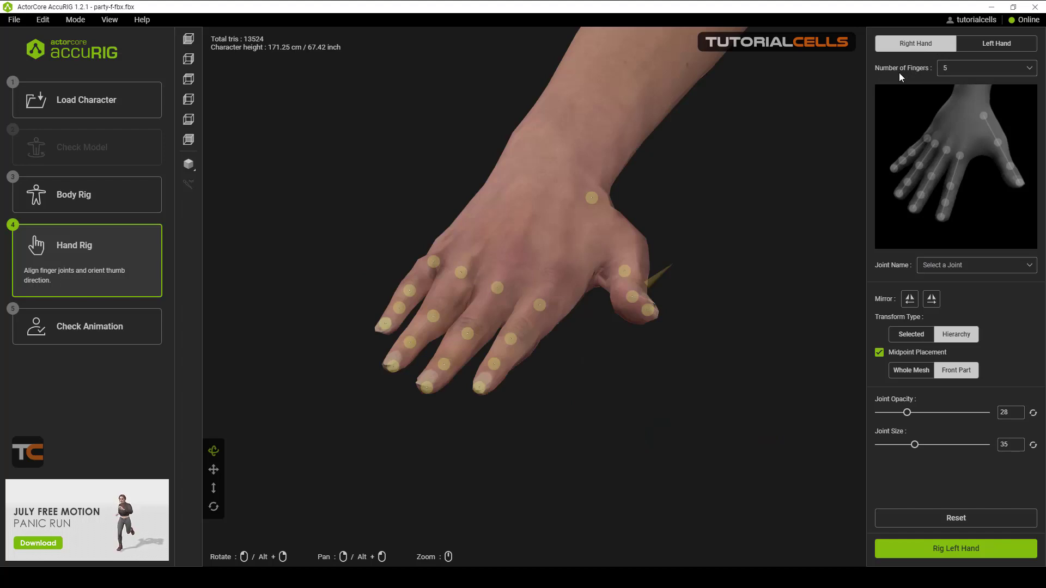
pyautogui.click(960, 70)
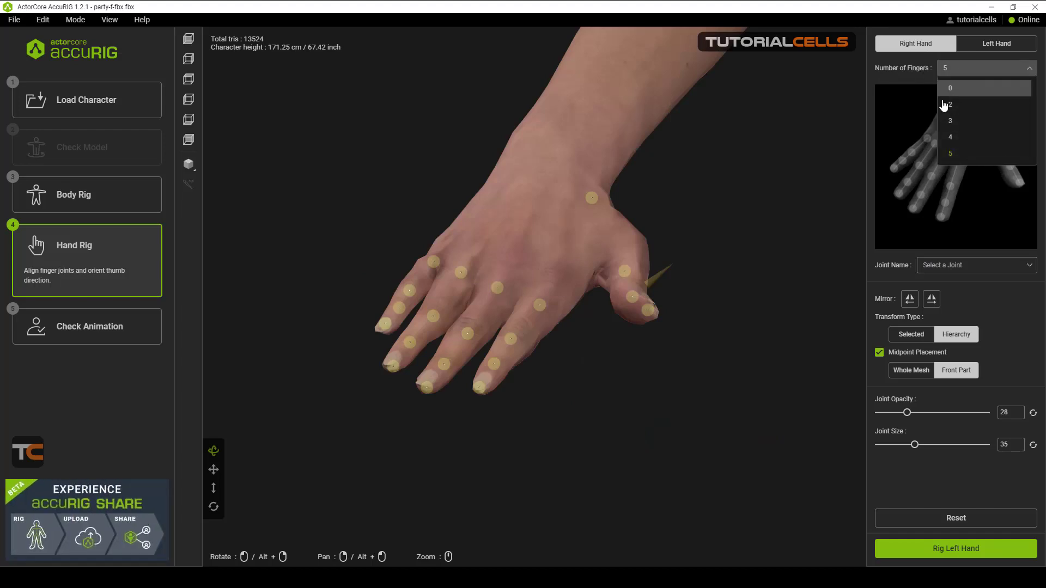
pyautogui.click(826, 121)
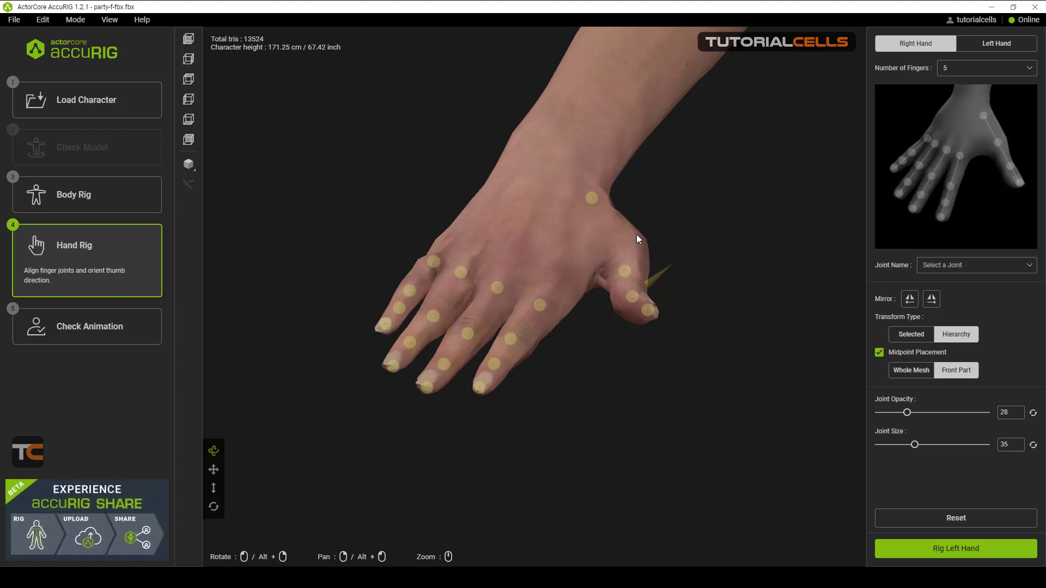
pyautogui.moveTo(622, 243); pyautogui.dragTo(701, 292)
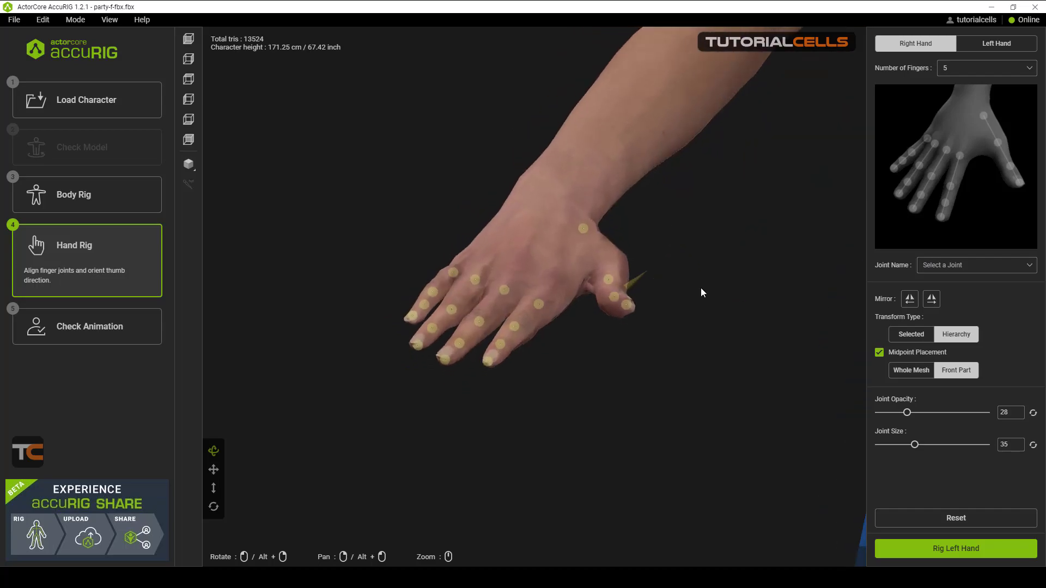